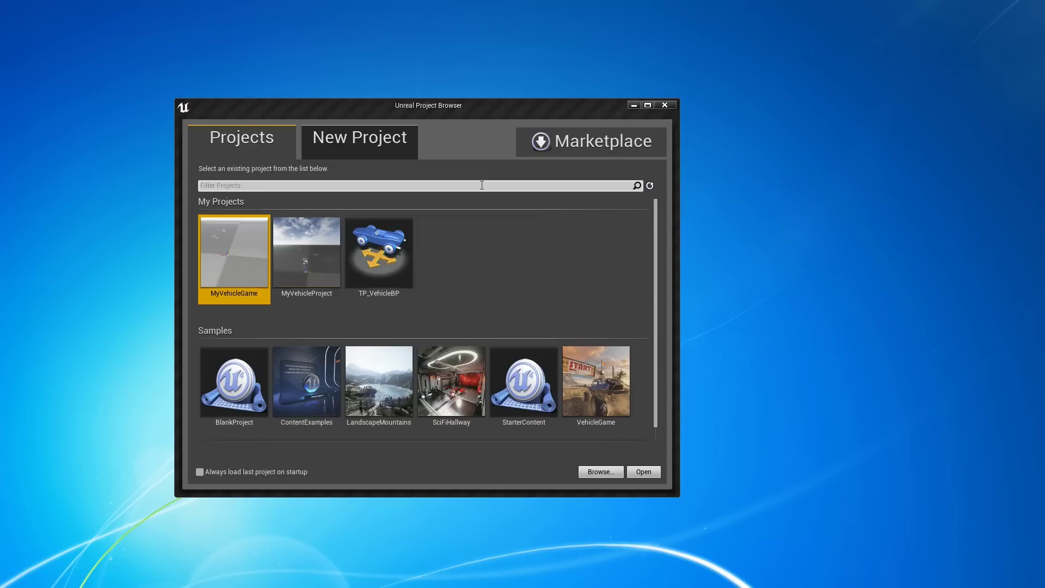
# Step: Create a new Blank project named MyVehicles, replacing the default project name
pyautogui.click(387, 146)
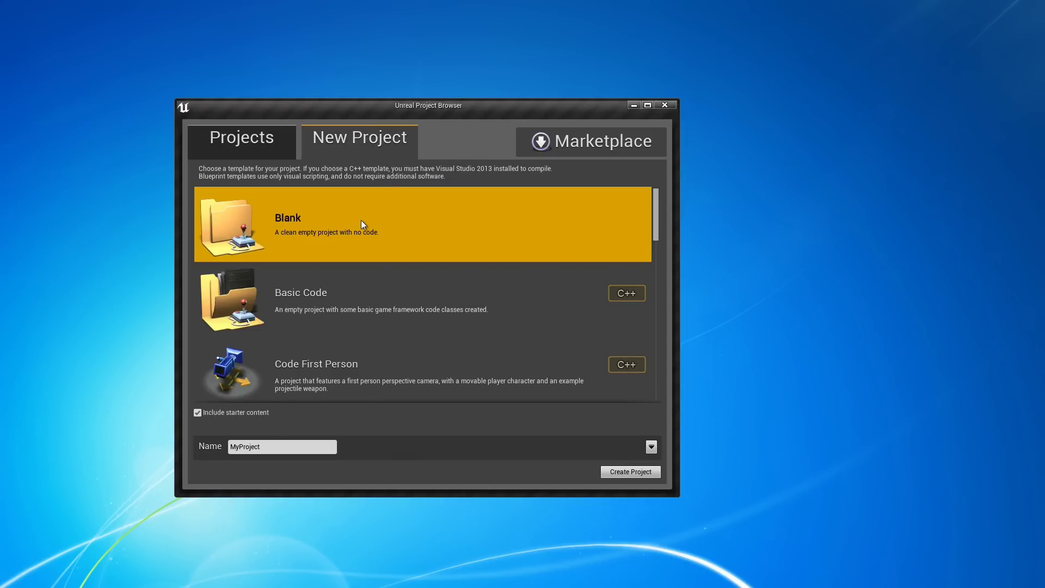
pyautogui.moveTo(278, 447); pyautogui.dragTo(223, 447)
pyautogui.write('MyVehicles')
pyautogui.click(619, 472)
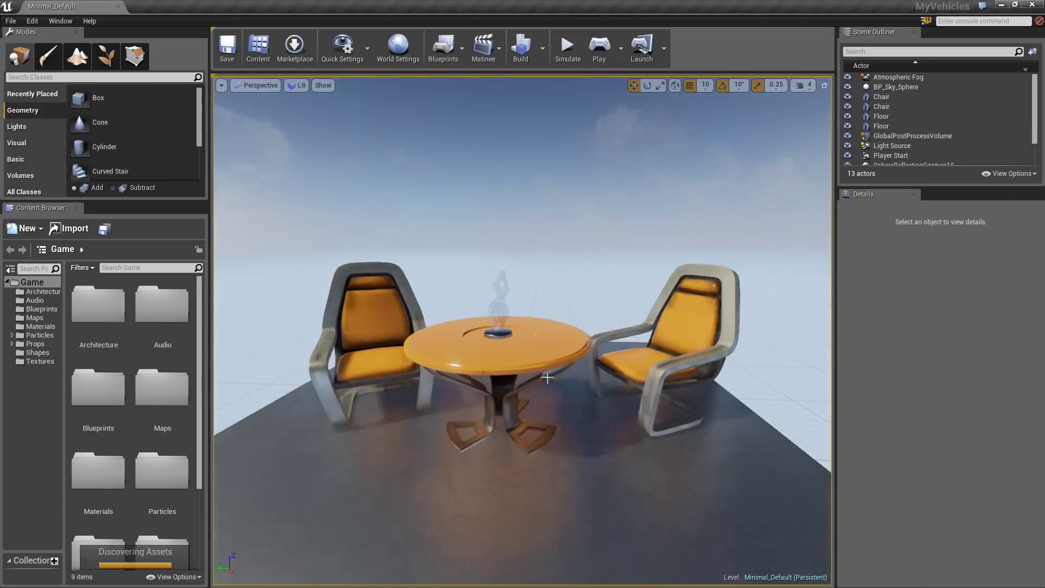
# Step: Import SK_Car from Documents as a skeletal mesh, with the advanced options expanded
pyautogui.click(71, 228)
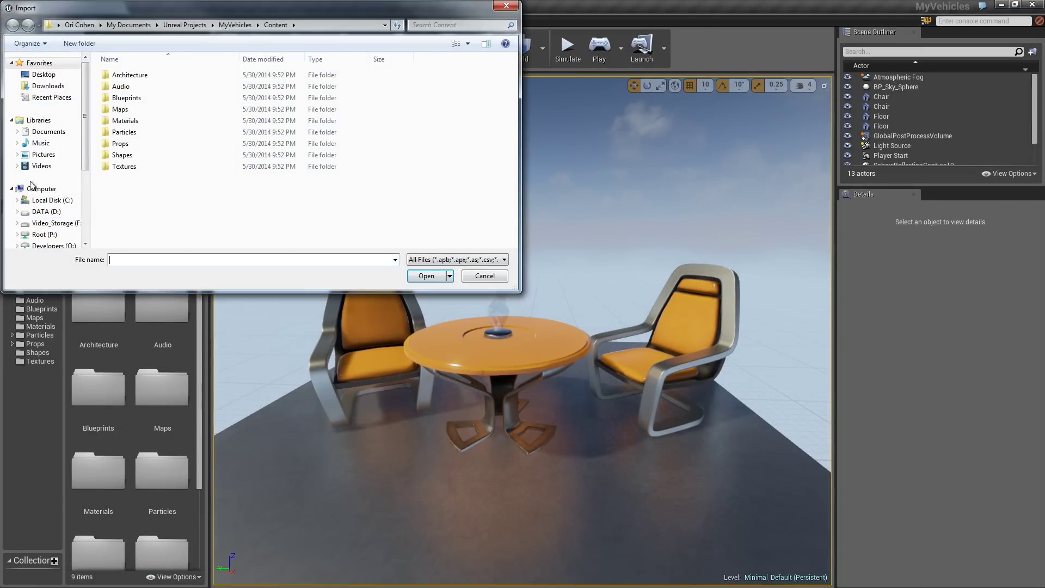
pyautogui.click(47, 132)
pyautogui.doubleClick(131, 128)
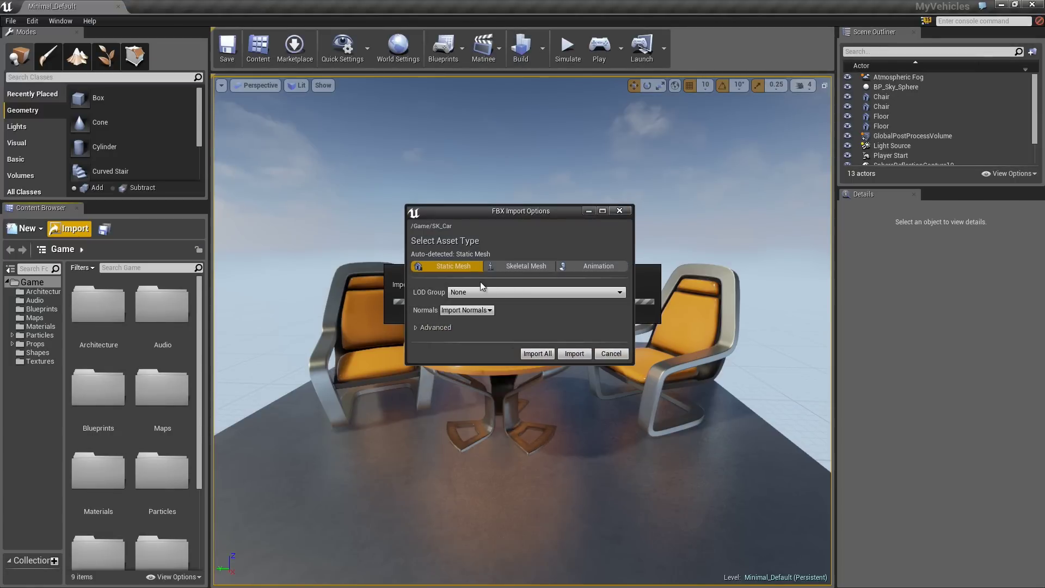
pyautogui.click(521, 265)
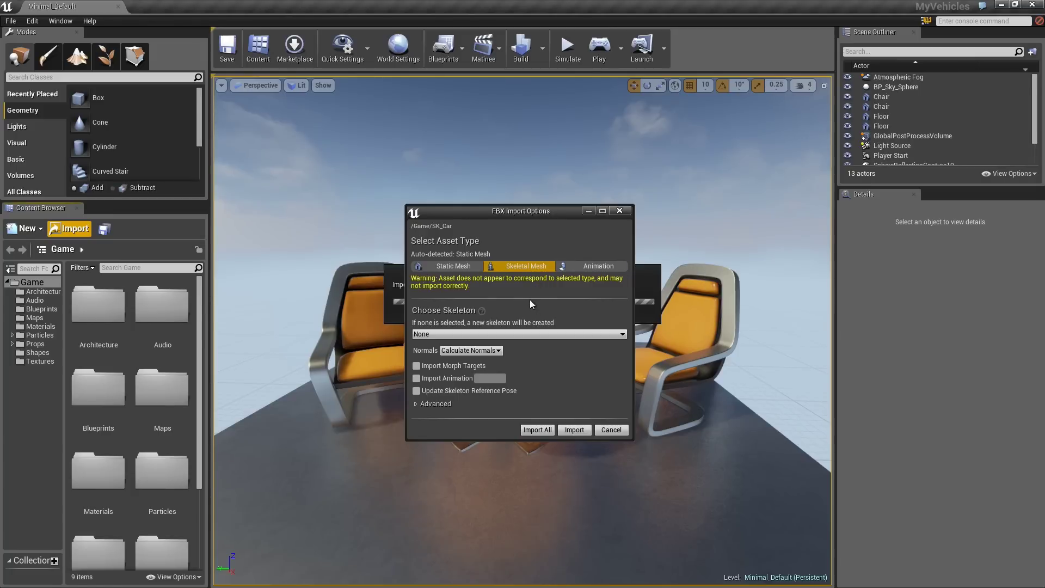
pyautogui.click(420, 404)
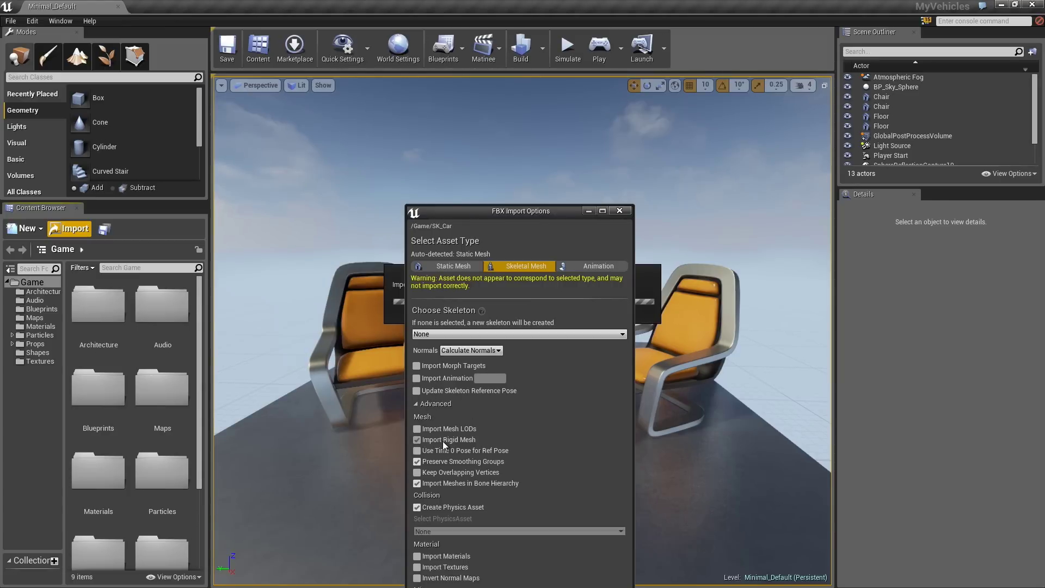
pyautogui.moveTo(518, 216); pyautogui.dragTo(493, 122)
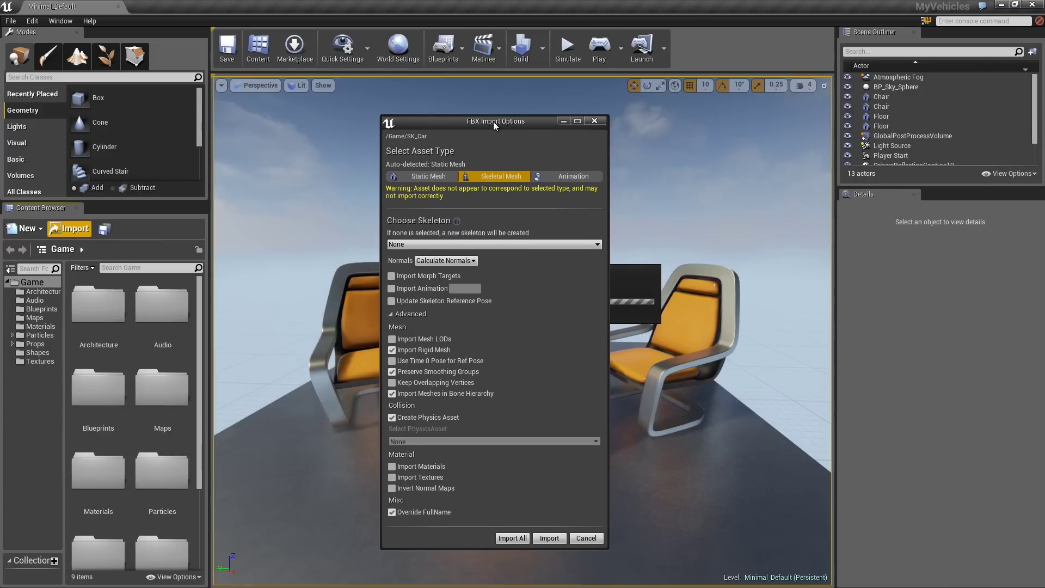
pyautogui.click(549, 539)
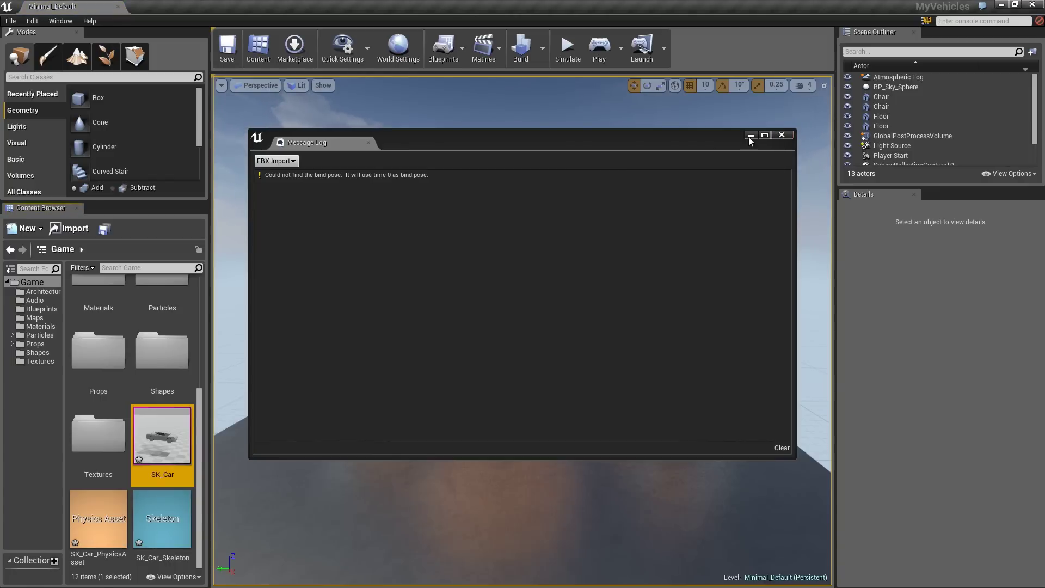
# Step: Close the import log and open SK_Car in the mesh editor, viewing it from the front
pyautogui.click(782, 134)
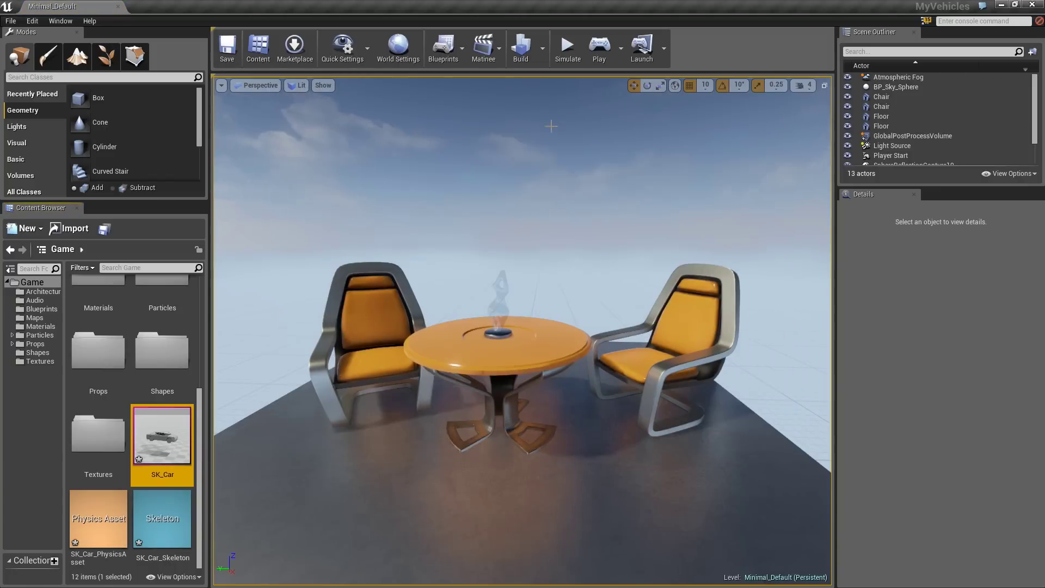
pyautogui.doubleClick(162, 438)
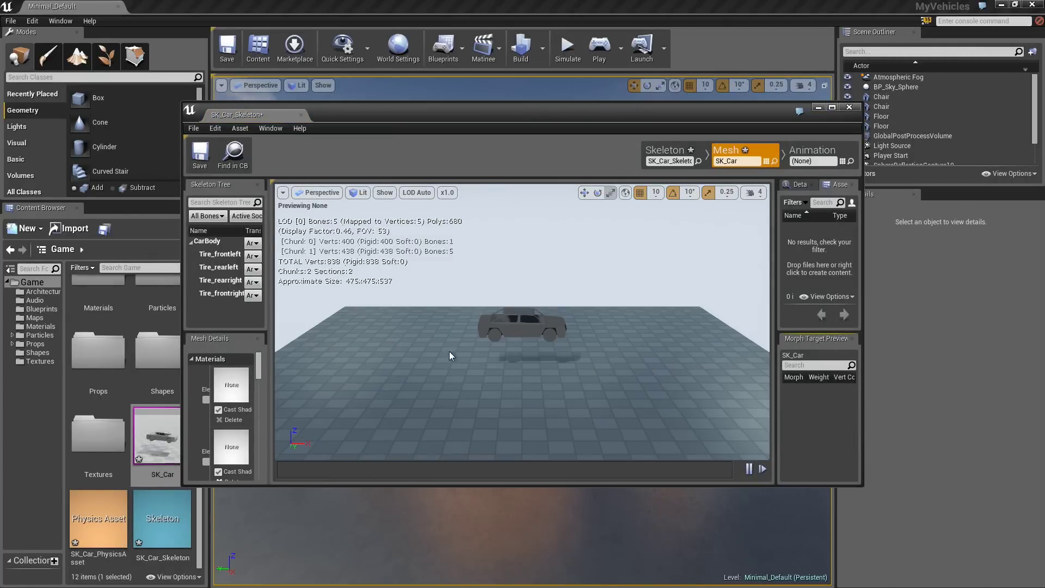
pyautogui.scroll(6, 523, 338)
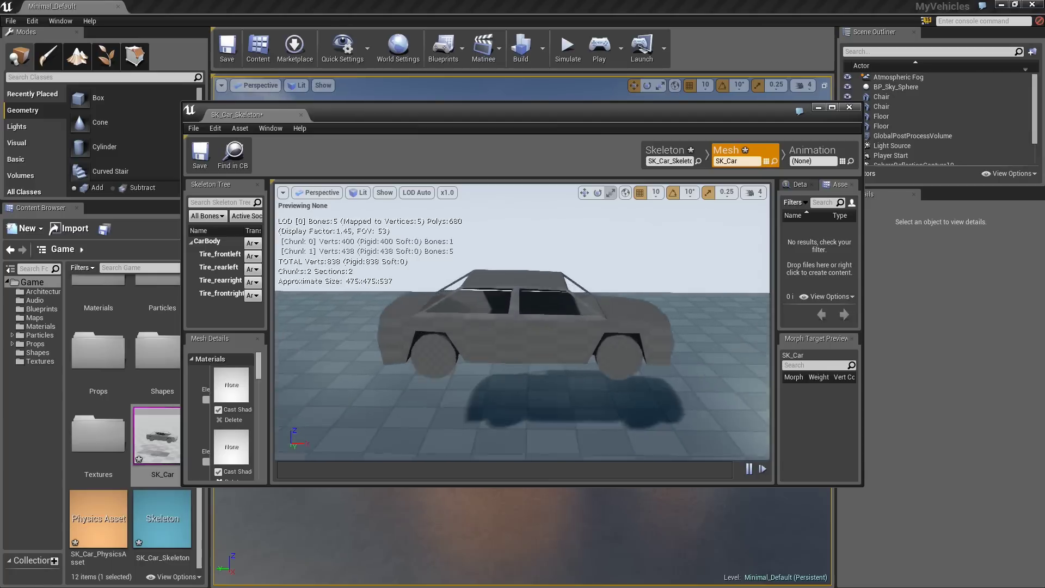
pyautogui.moveTo(523, 338); pyautogui.dragTo(447, 338)
# Step: Inspect the CarBody and four Tire bones, then close the editor and select SK_Car_PhysicsAsset
pyautogui.click(210, 241)
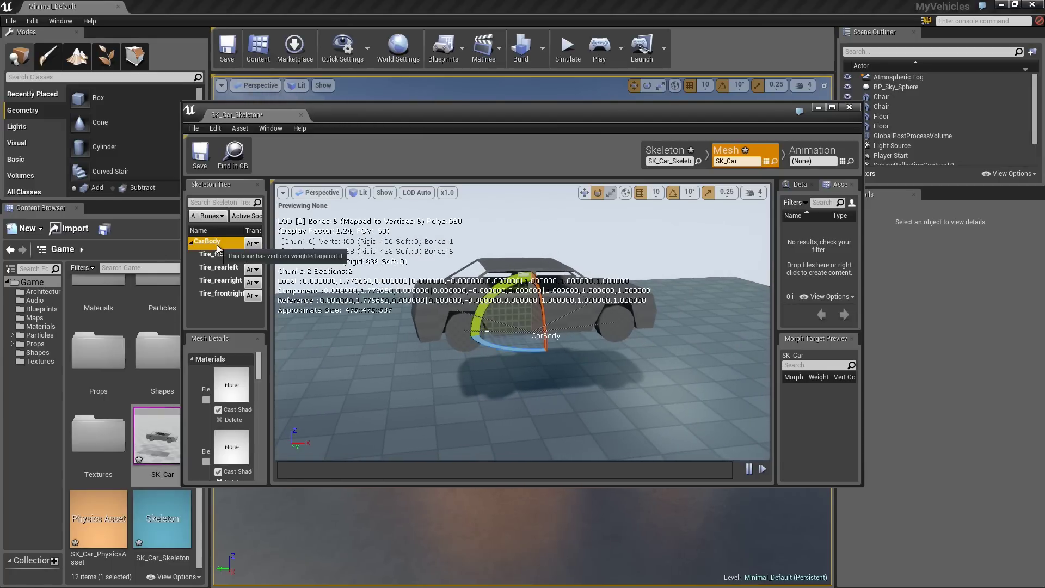
pyautogui.click(220, 255)
pyautogui.click(219, 267)
pyautogui.click(219, 281)
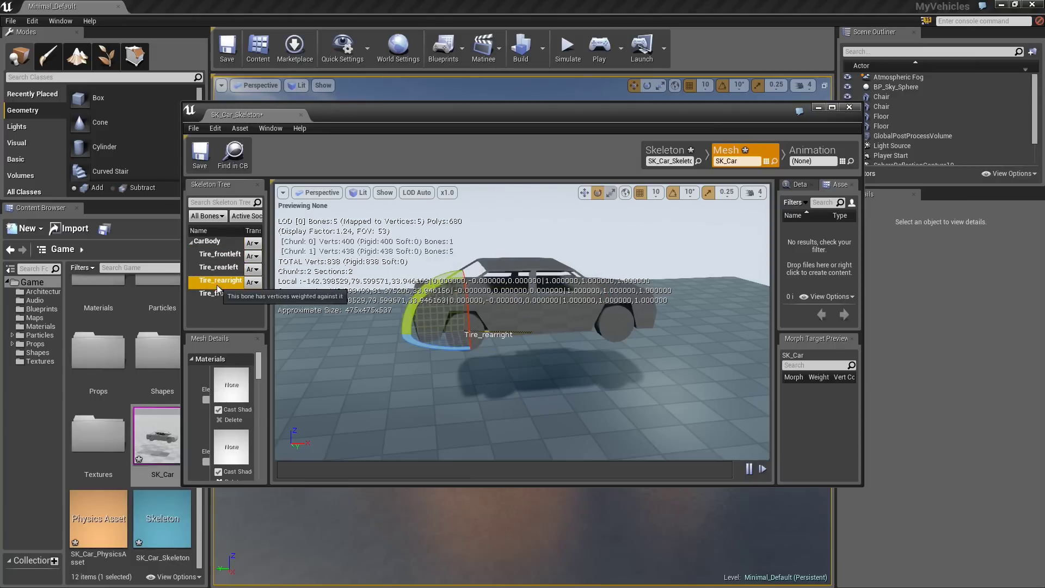
pyautogui.click(219, 294)
pyautogui.click(849, 108)
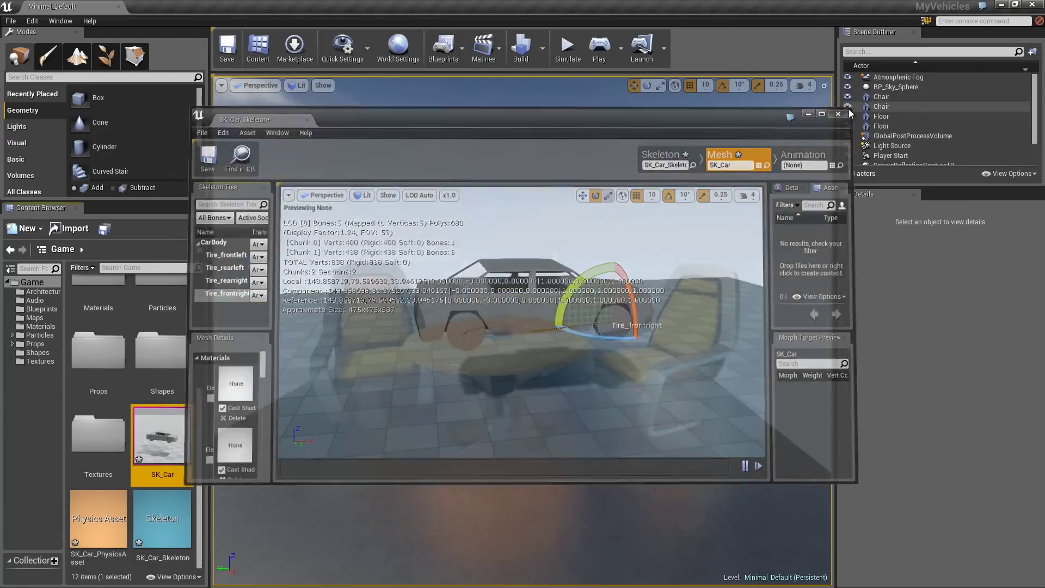
pyautogui.click(107, 518)
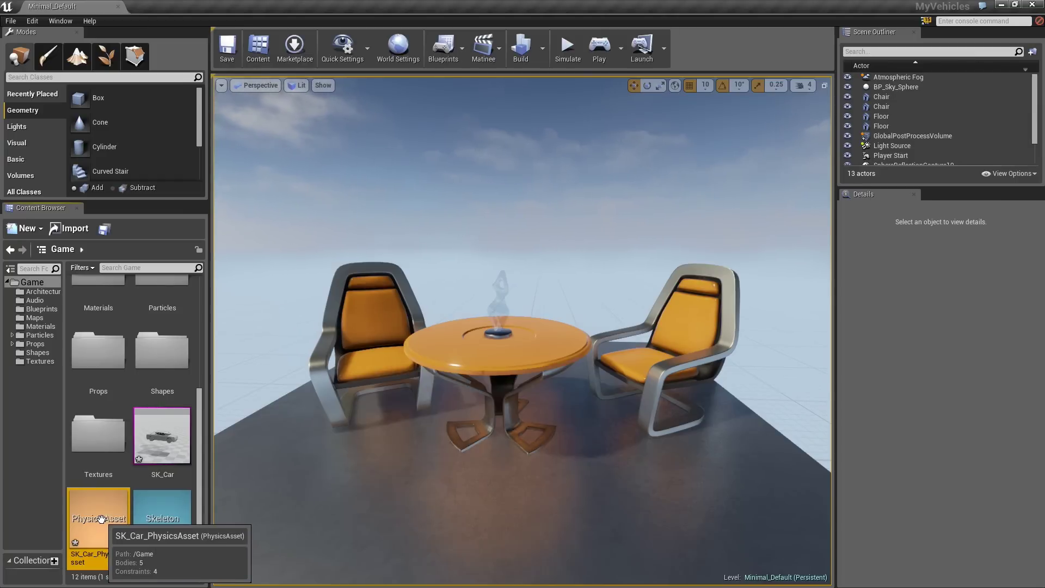
# Step: Reset CarBody's collision in SK_Car_PhysicsAsset to Box geometry, then save and close the asset
pyautogui.doubleClick(101, 519)
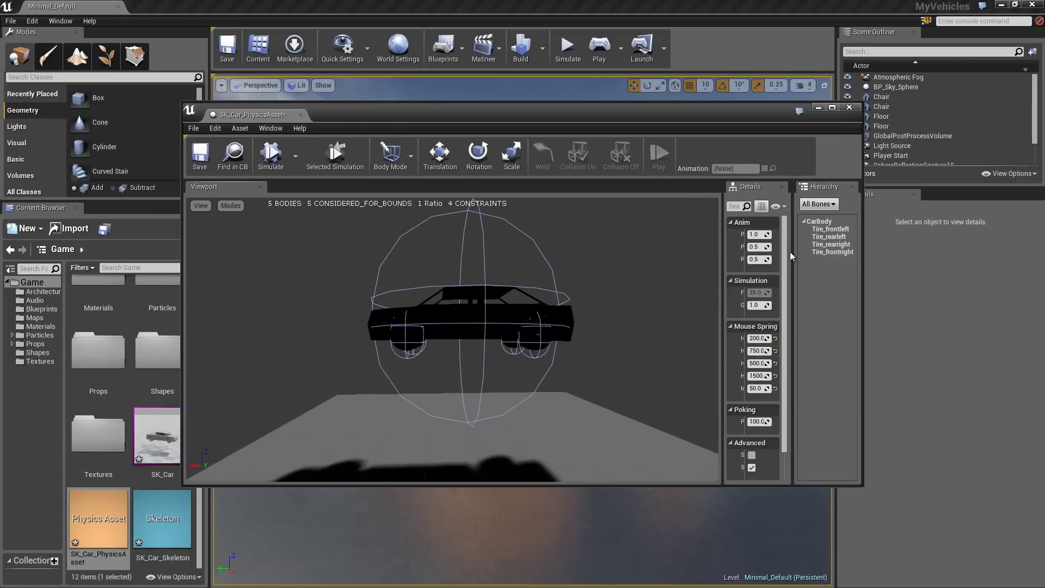
pyautogui.click(825, 223)
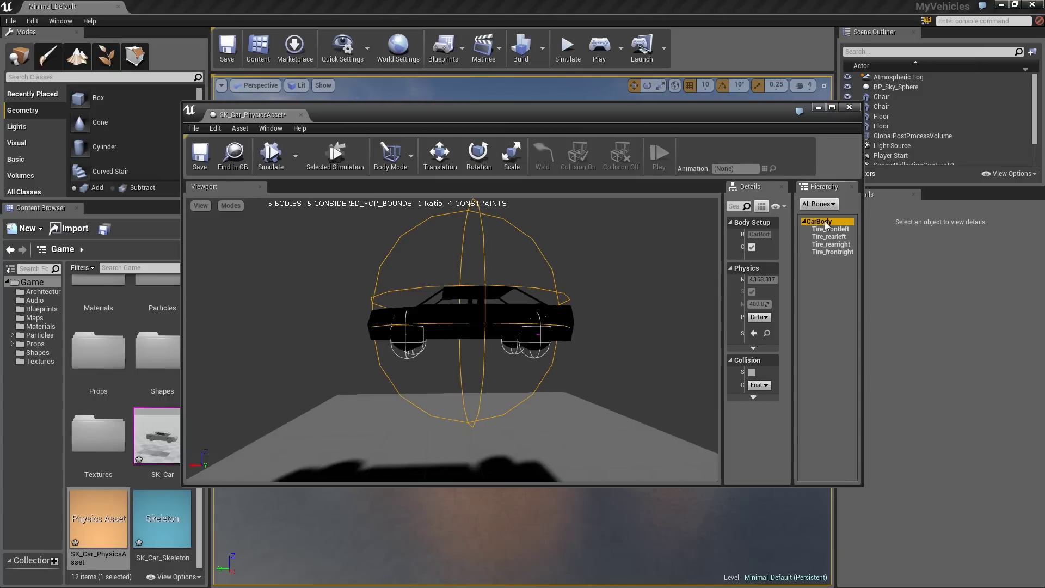
pyautogui.rightClick(825, 223)
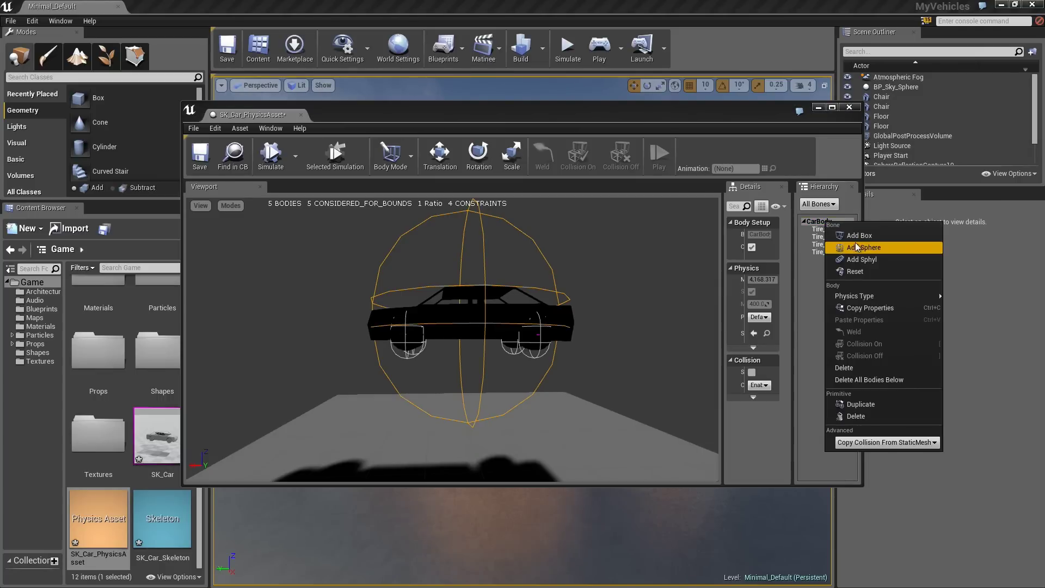
pyautogui.click(864, 270)
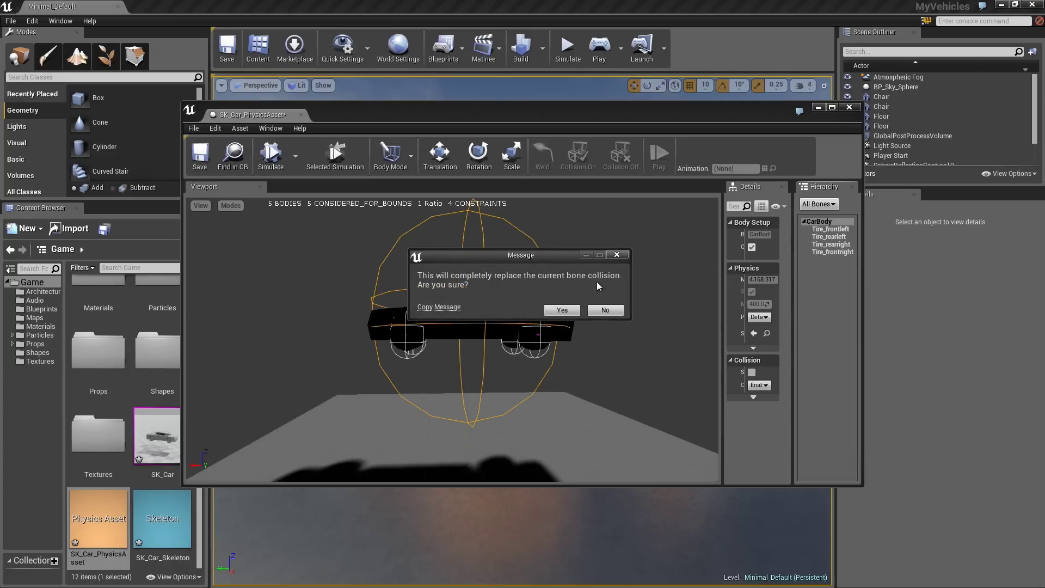
pyautogui.click(561, 310)
pyautogui.click(544, 266)
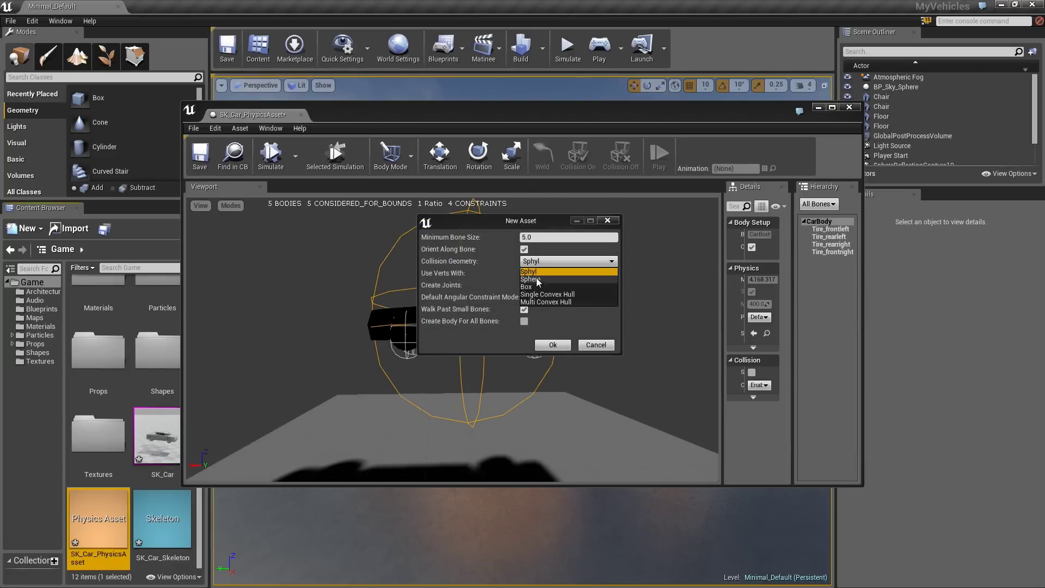
pyautogui.click(531, 286)
pyautogui.click(554, 345)
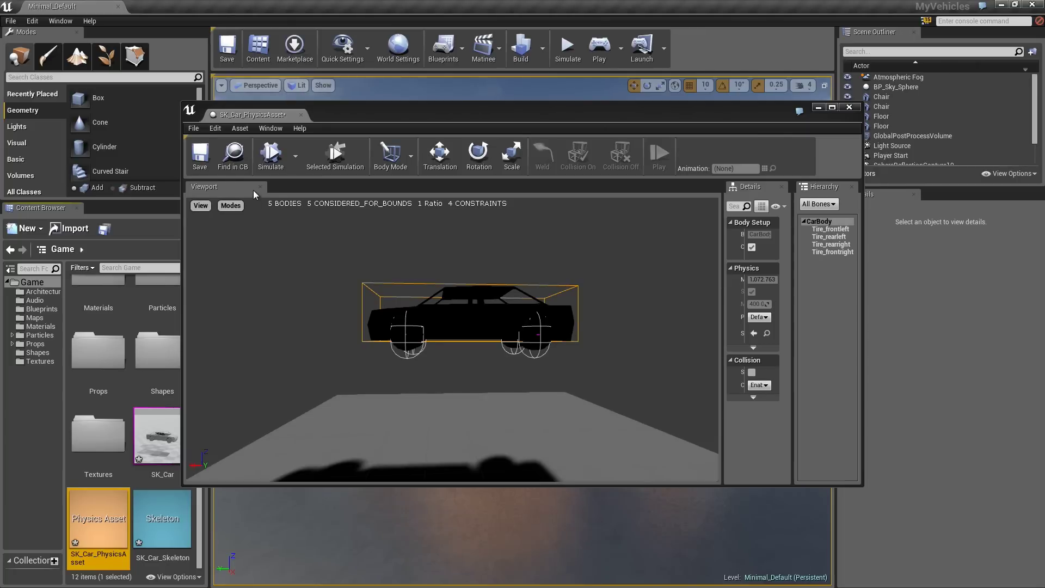
pyautogui.click(207, 164)
pyautogui.click(851, 108)
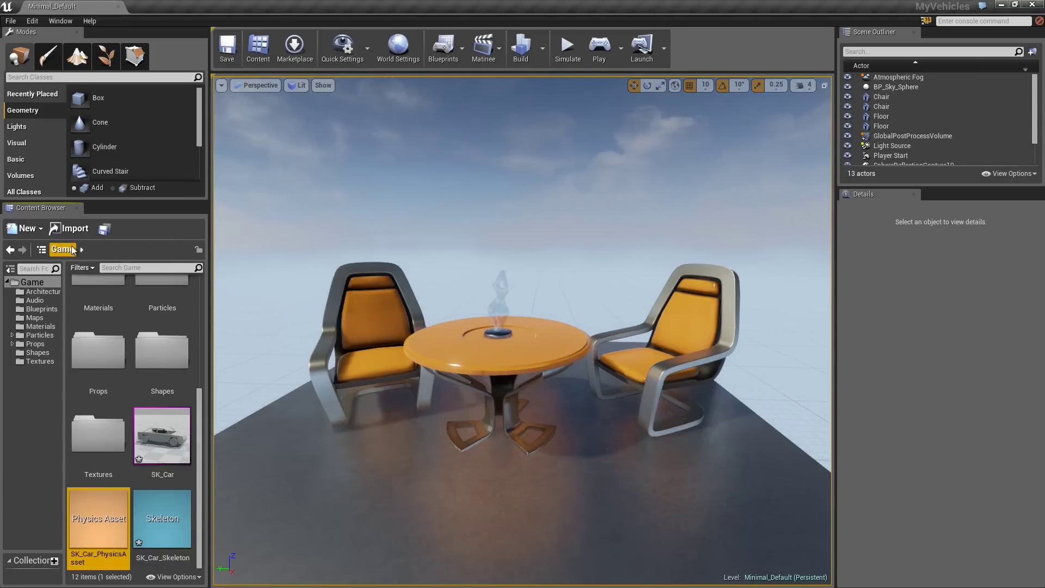
# Step: Create a Blueprint with parent class WheeledVehicle, name it MyCar, and open it
pyautogui.click(26, 228)
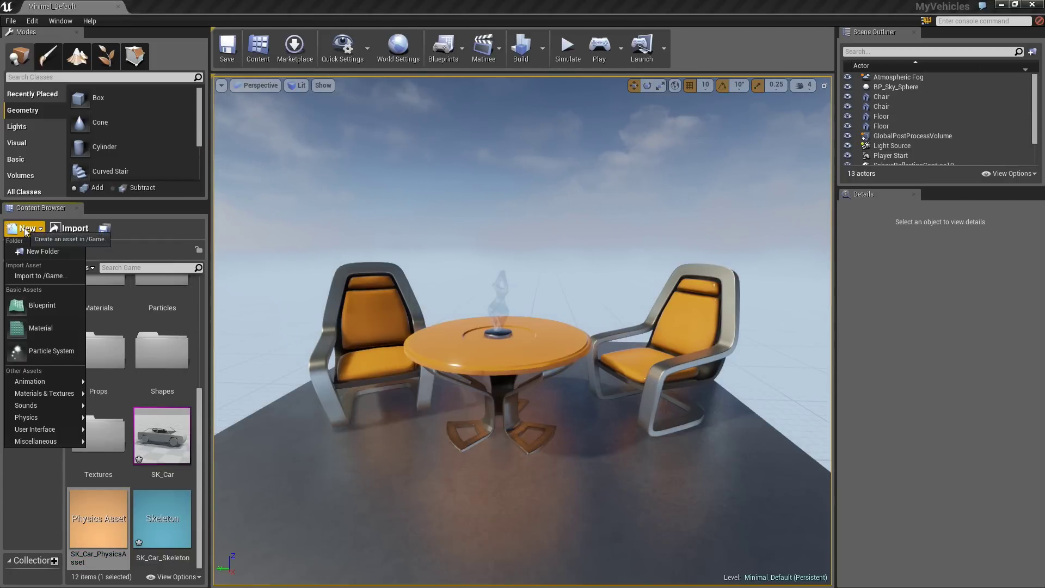
pyautogui.click(51, 305)
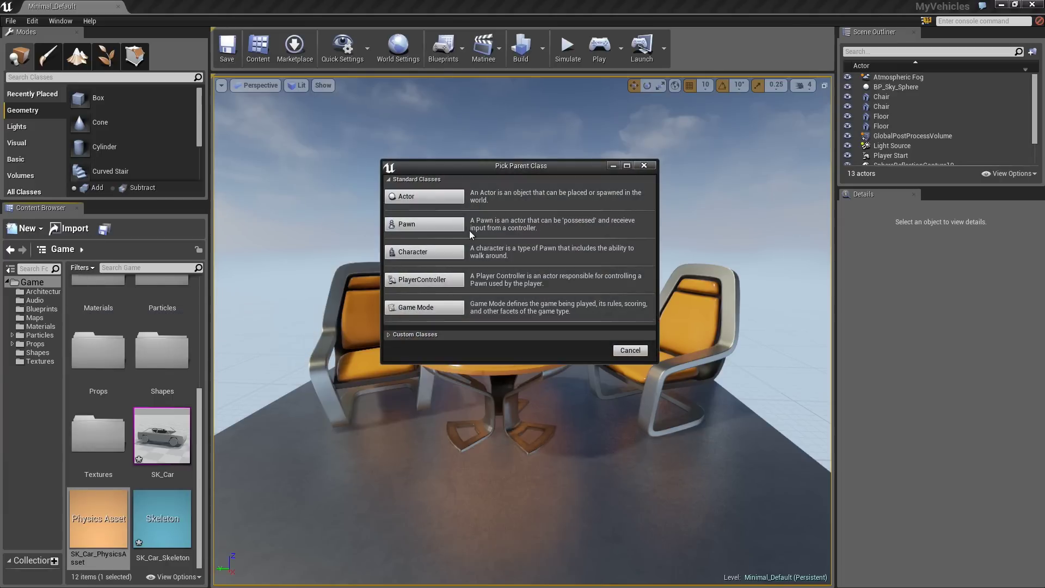
pyautogui.click(404, 335)
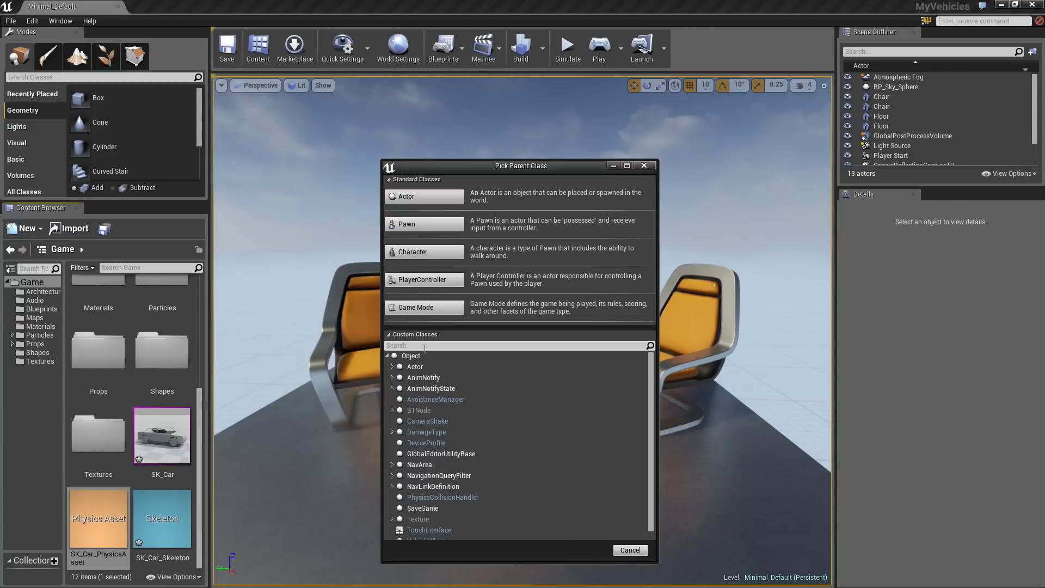
pyautogui.write('vehicl')
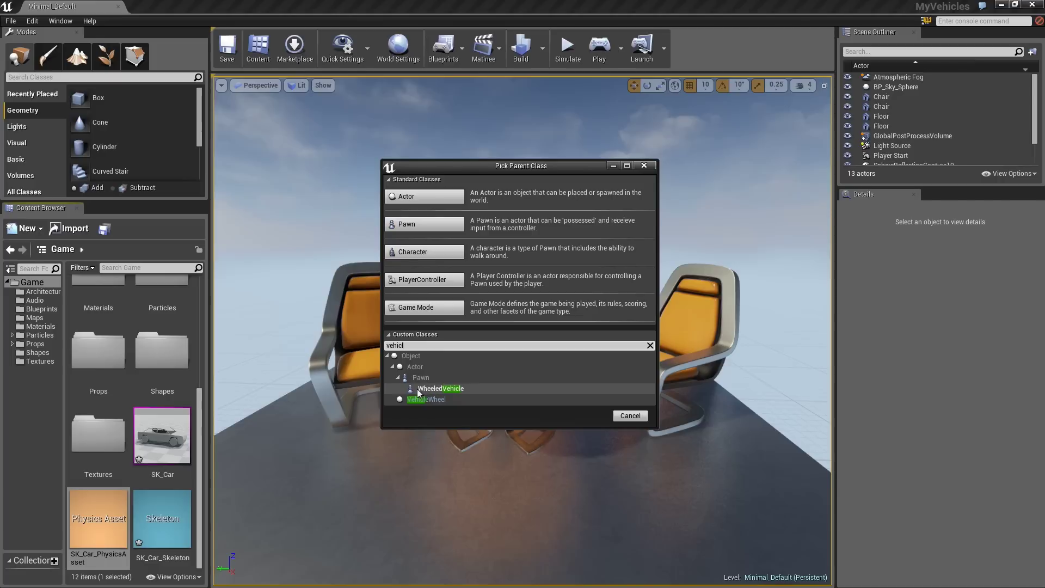
pyautogui.click(441, 388)
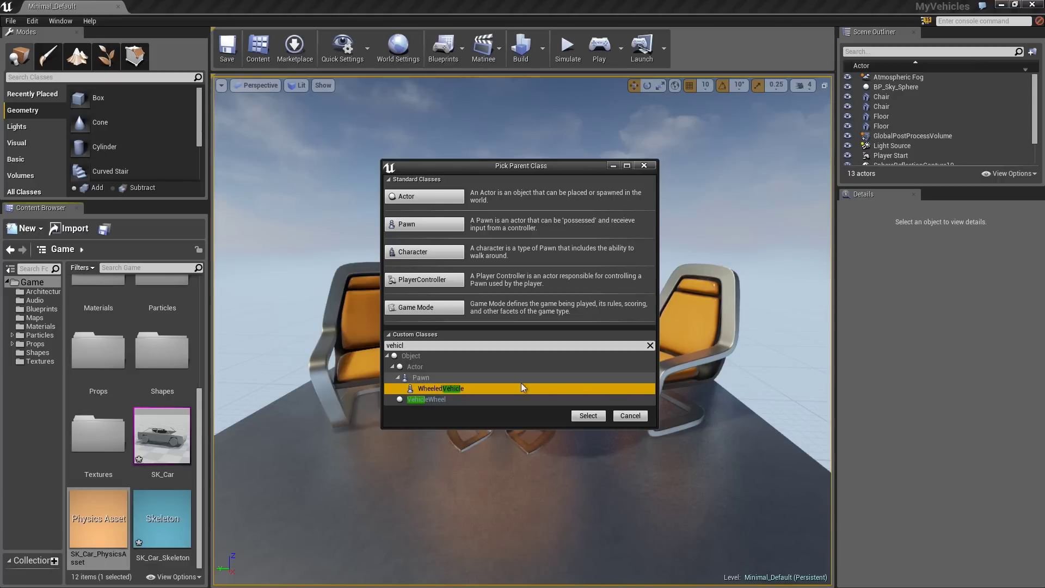
pyautogui.click(589, 416)
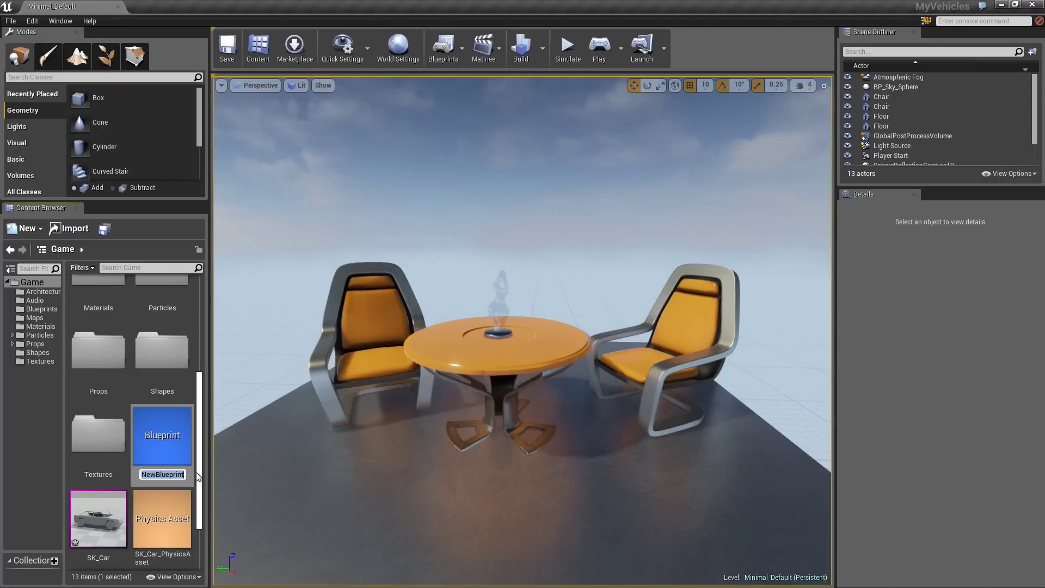
pyautogui.write('MyCar')
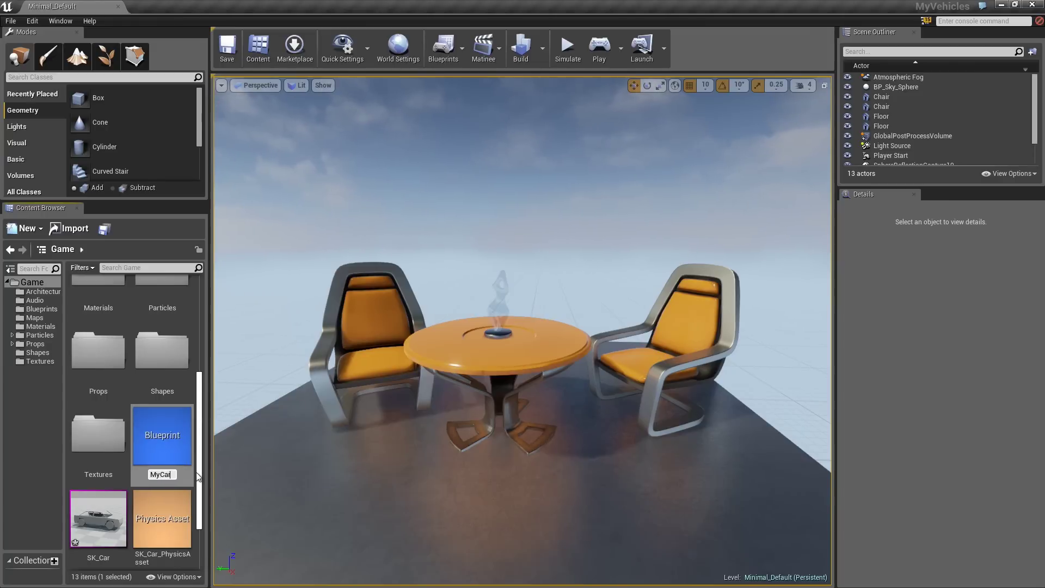
pyautogui.press('Return')
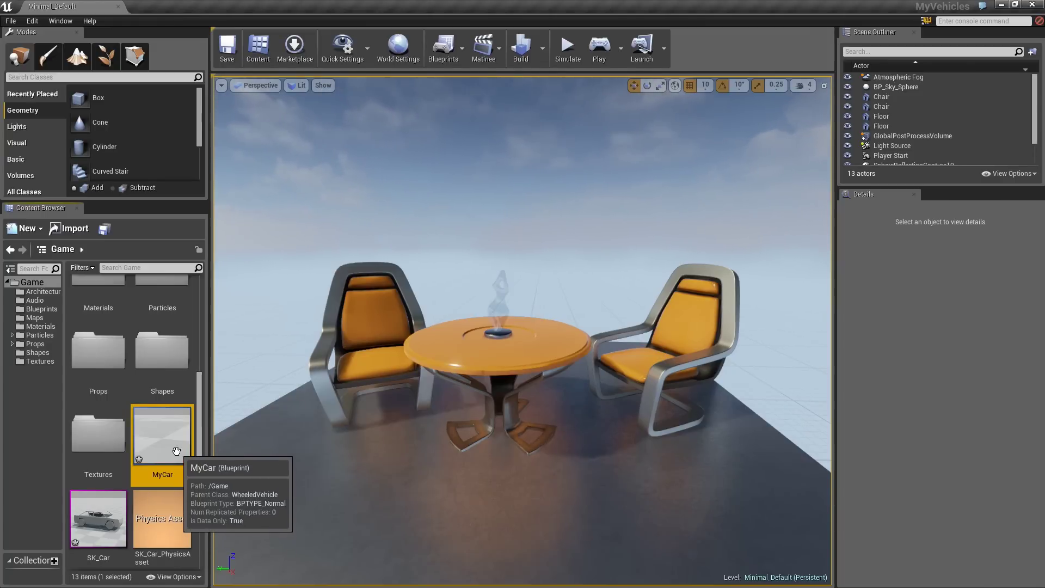
pyautogui.doubleClick(170, 434)
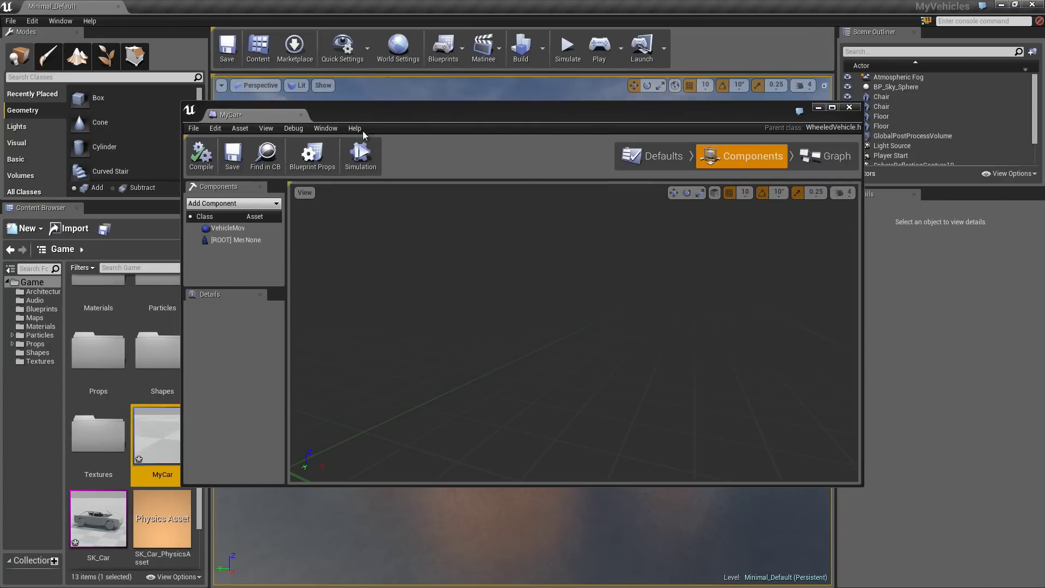
# Step: Set the MyCar root Mesh component's Skeletal Mesh to SK_Car, save, and return to Minimal_Default
pyautogui.moveTo(231, 115); pyautogui.dragTo(180, 7)
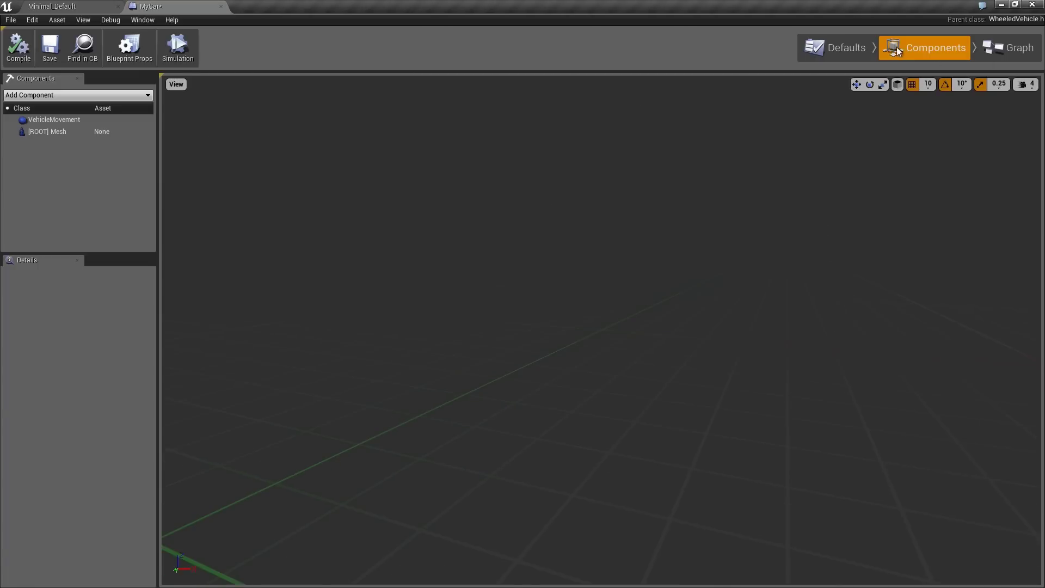
pyautogui.click(60, 120)
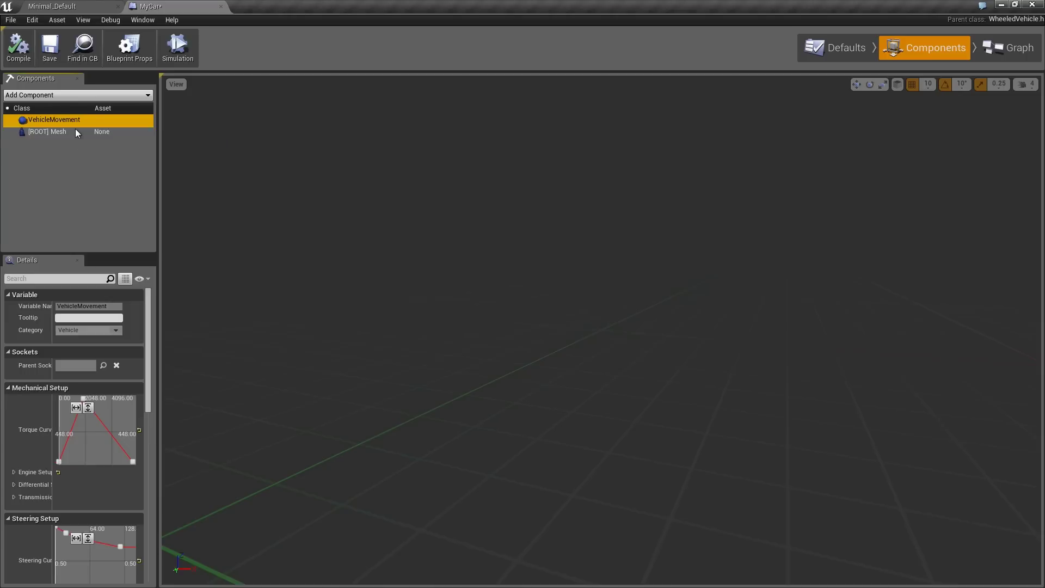
pyautogui.click(71, 132)
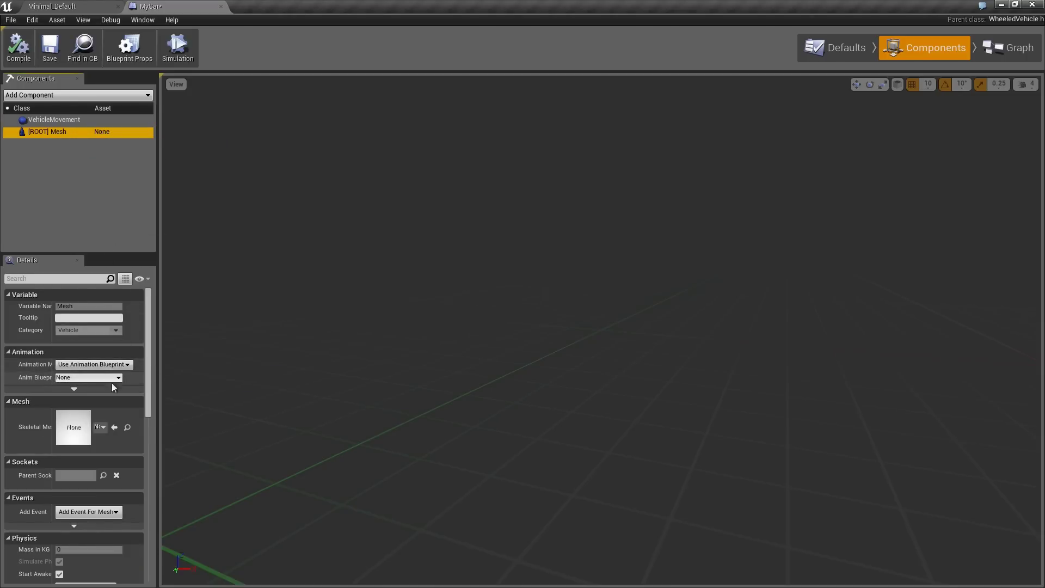
pyautogui.click(101, 427)
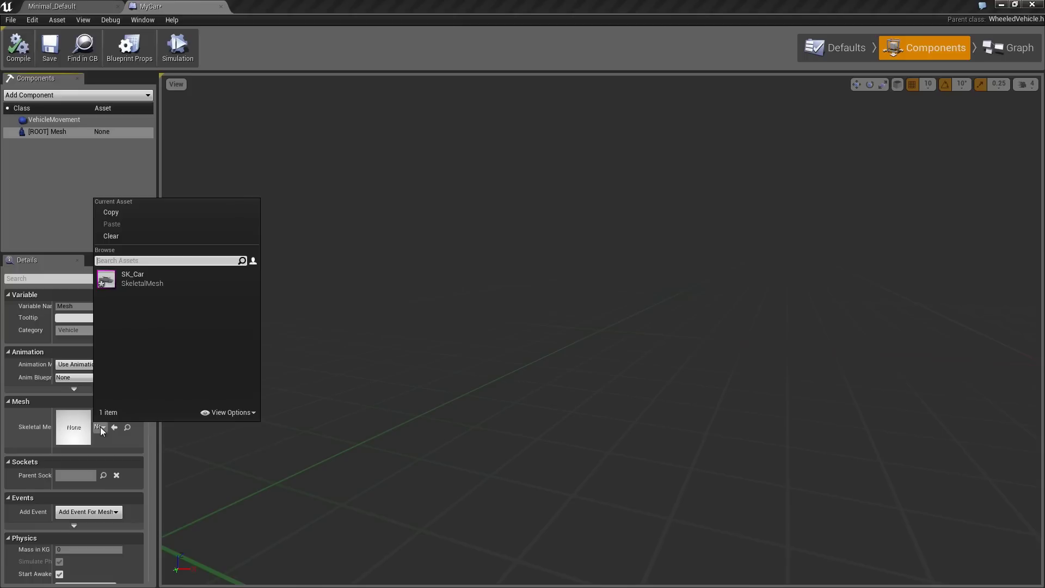
pyautogui.click(138, 276)
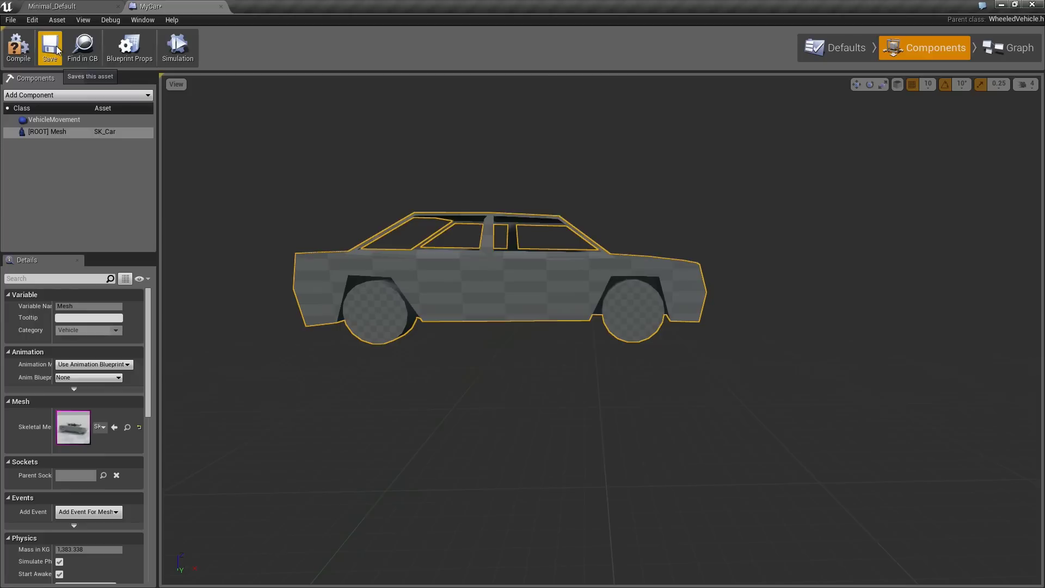
pyautogui.click(57, 49)
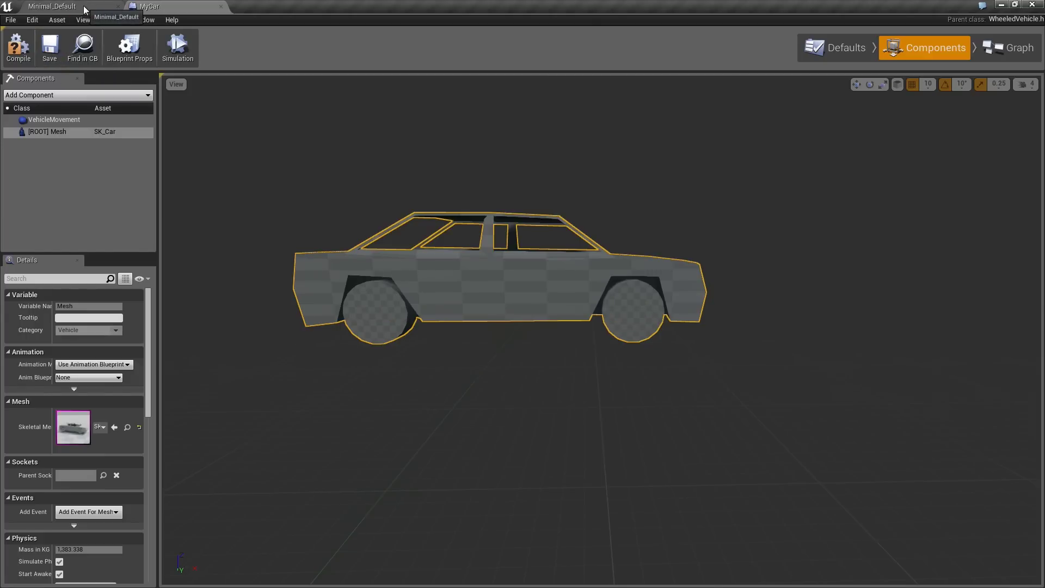
pyautogui.click(84, 9)
pyautogui.scroll(-5, 450, 236)
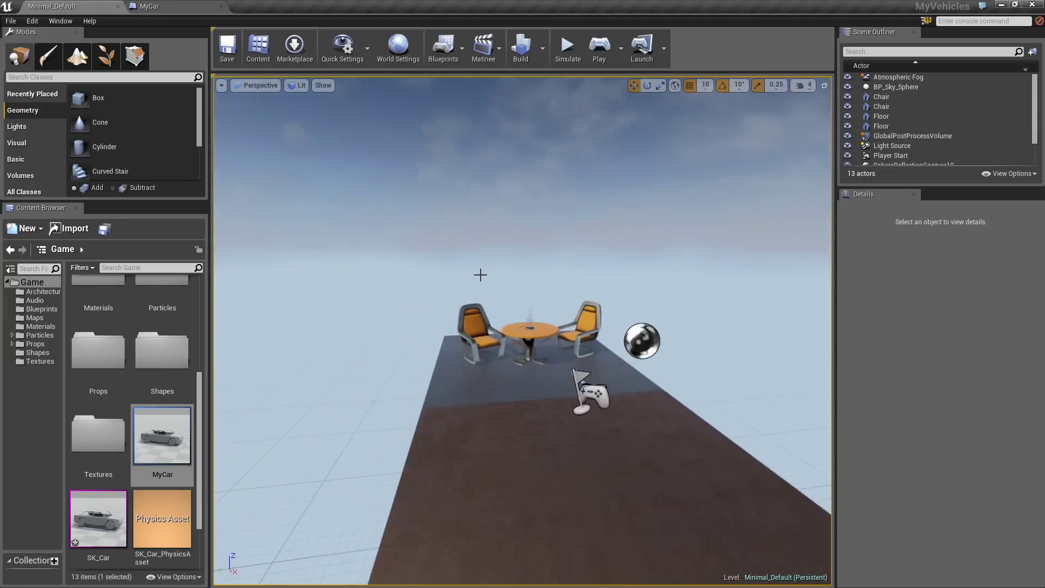
# Step: Create a new level from the Default template
pyautogui.click(10, 21)
pyautogui.click(54, 41)
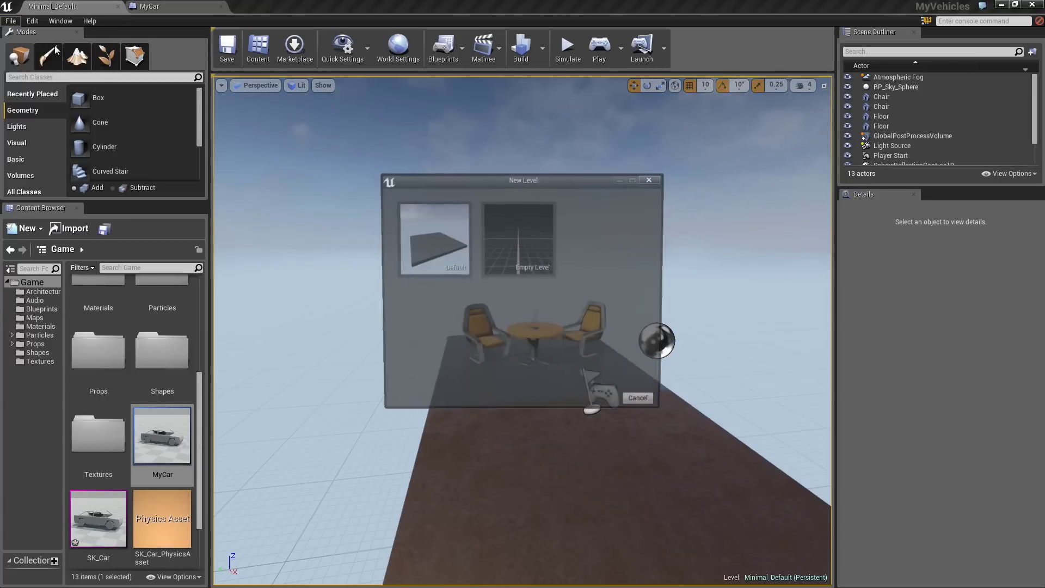
pyautogui.click(440, 247)
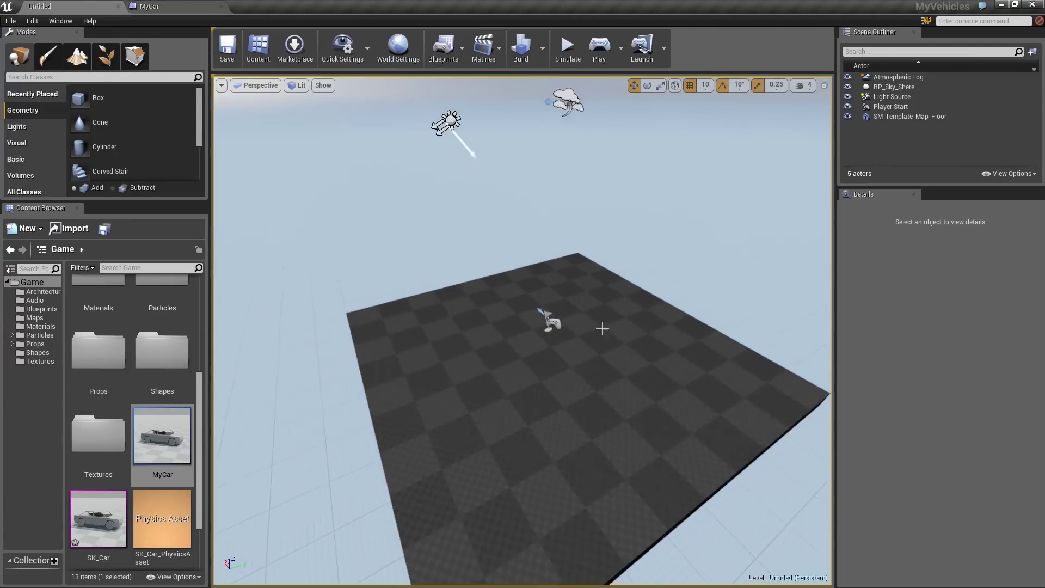
# Step: Scale the level's floor to 100 in X and 100 in Y
pyautogui.click(602, 328)
pyautogui.click(936, 279)
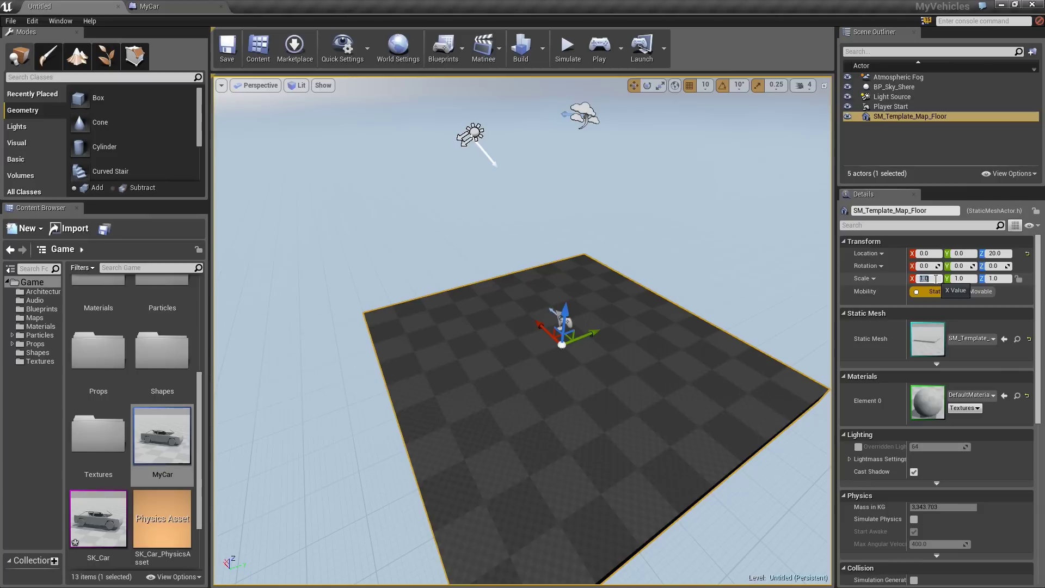
pyautogui.write('100')
pyautogui.press('Tab')
pyautogui.write('100')
pyautogui.press('Return')
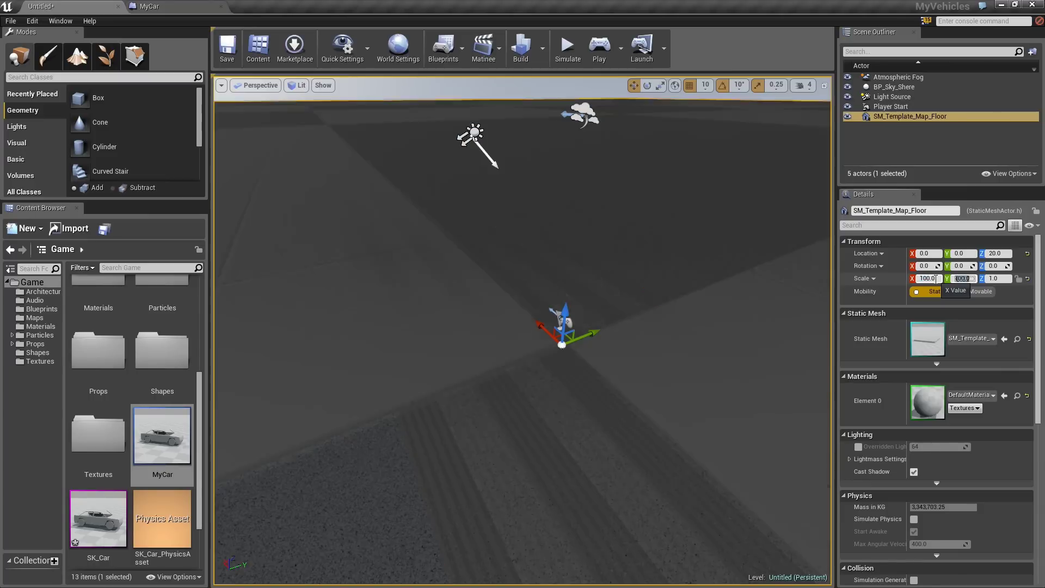
pyautogui.scroll(-2, 658, 292)
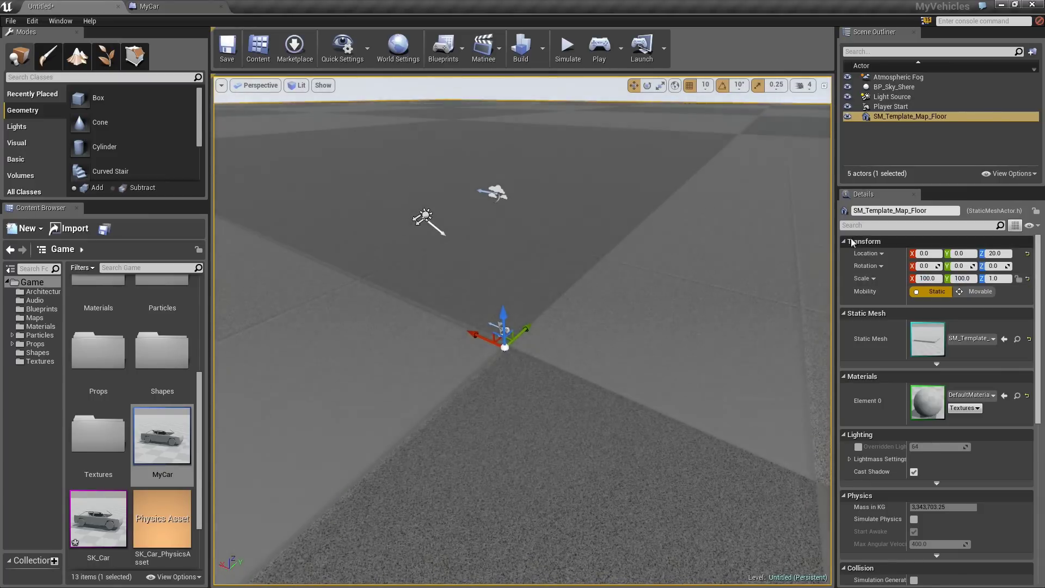
# Step: In World Settings, create a new GameMode Override named MyCarGame
pyautogui.click(403, 55)
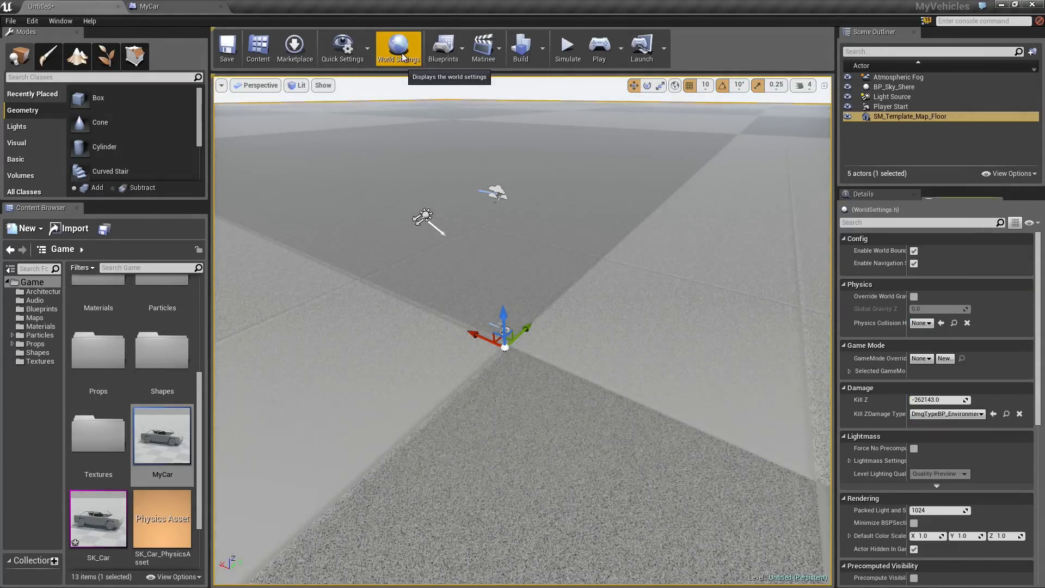
pyautogui.click(945, 359)
pyautogui.click(434, 398)
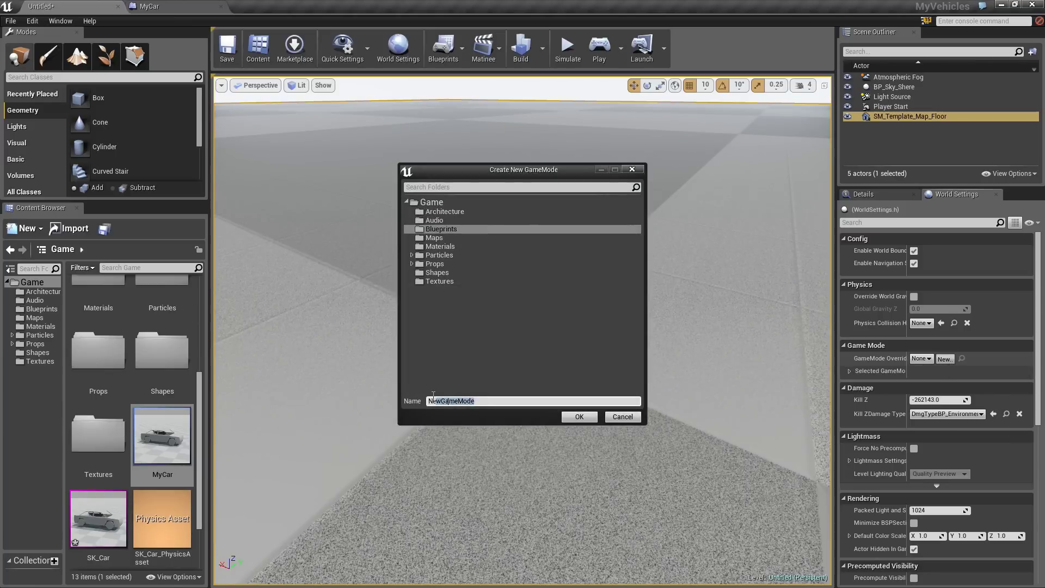
pyautogui.write('MyCarGame')
pyautogui.click(579, 417)
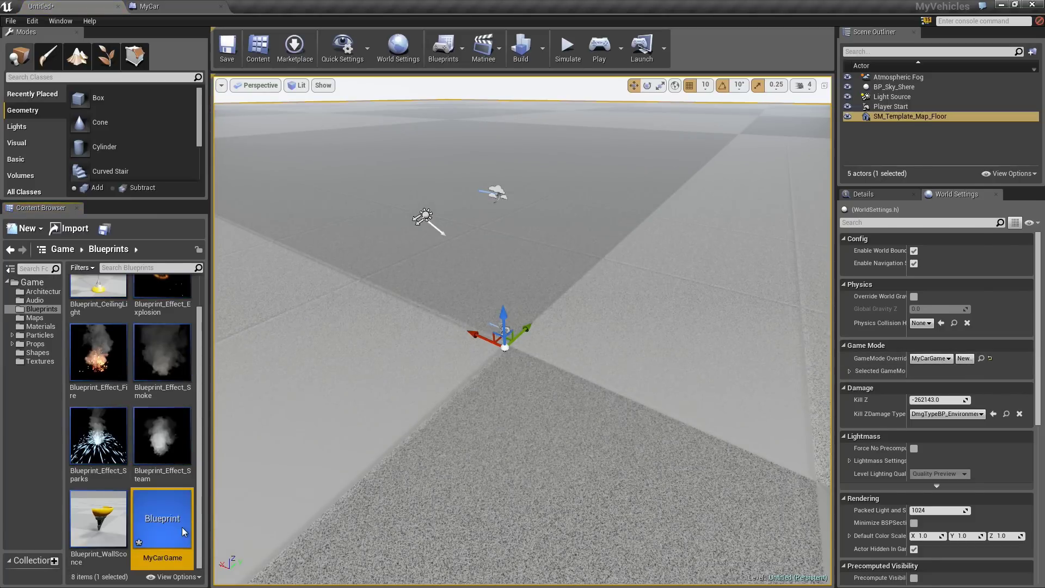
# Step: Set MyCarGame's Default Pawn Class to MyCar and save the game mode
pyautogui.doubleClick(162, 520)
pyautogui.click(844, 55)
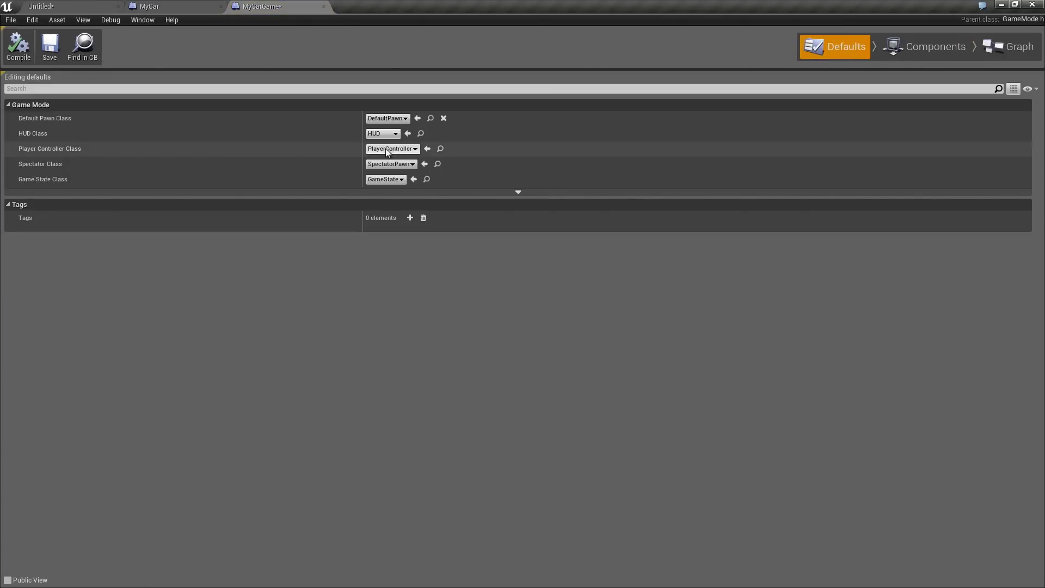
pyautogui.click(388, 118)
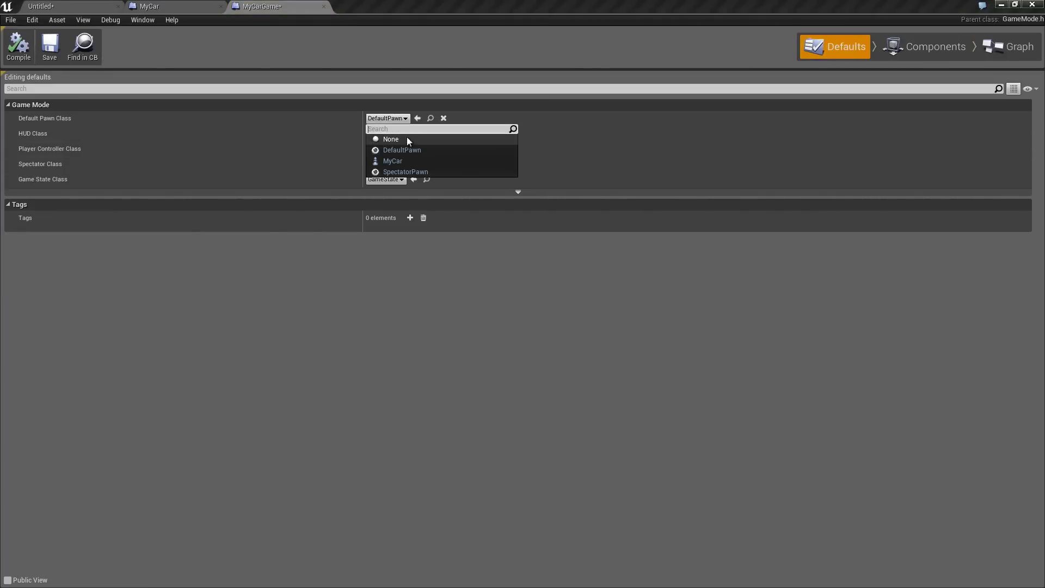
pyautogui.click(406, 161)
pyautogui.click(50, 46)
pyautogui.click(175, 7)
# Step: Play-test the Untitled level driving MyCar, then stop the session
pyautogui.click(70, 5)
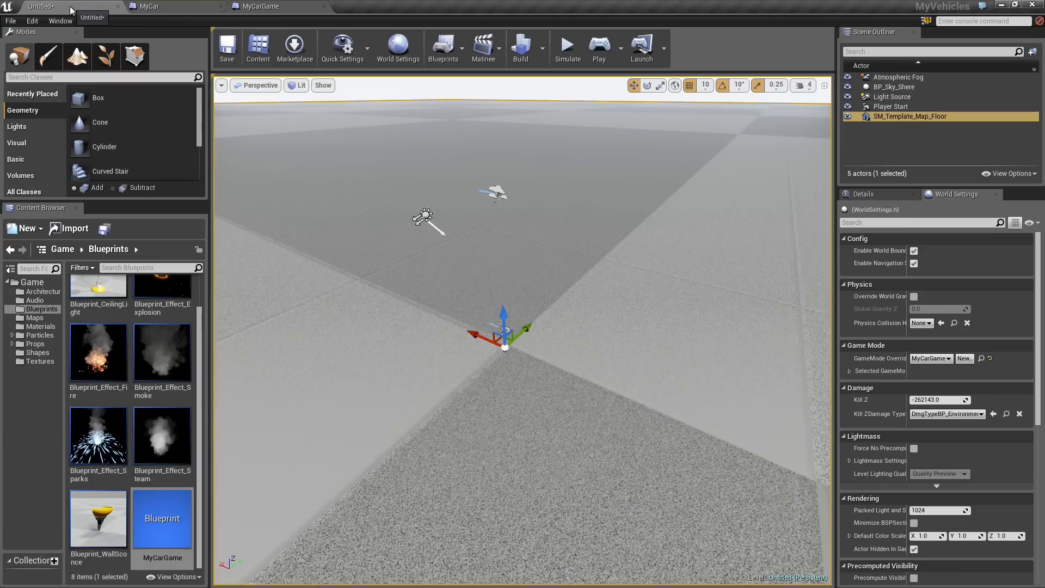
pyautogui.click(602, 50)
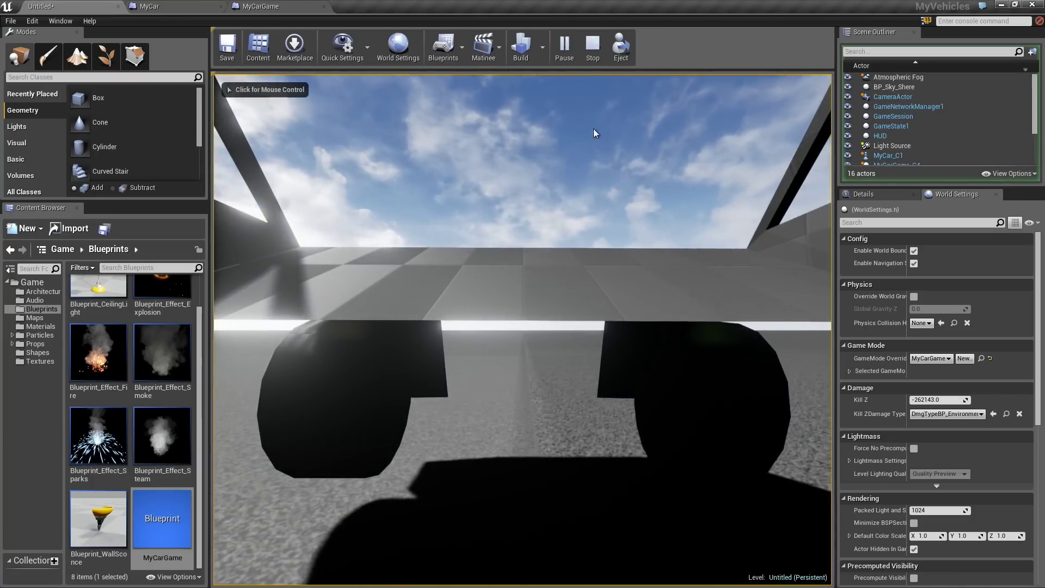
pyautogui.click(592, 51)
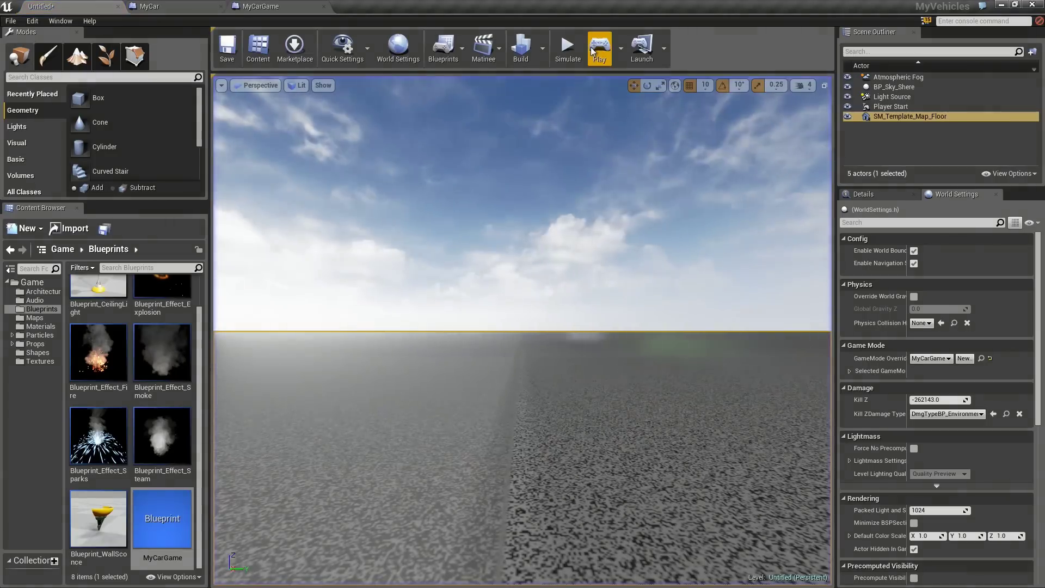